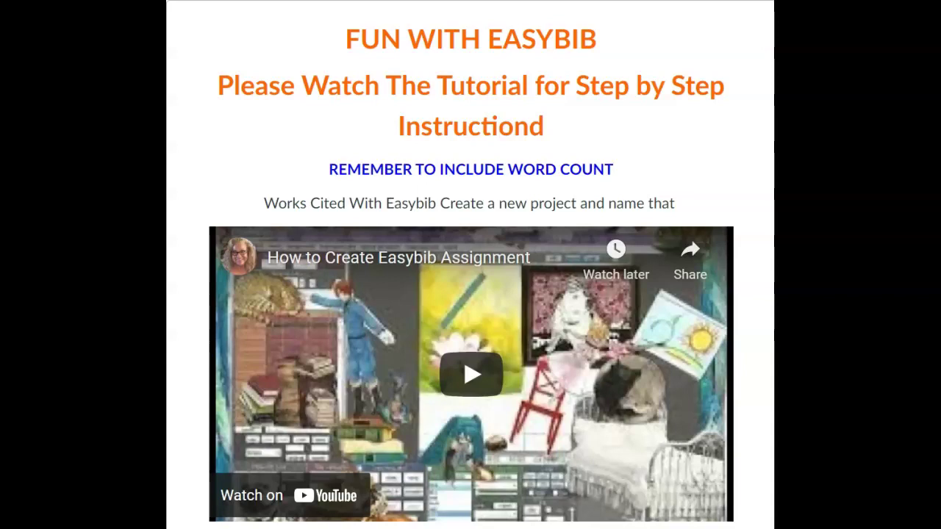
Step: Read the Easybib assignment instructions, and from the "football best plays ever" search results open "NFL's 100 Greatest Plays: The final five unveiled"
{"action": "scroll", "coordinate": [688, 287], "scroll_direction": "down", "scroll_amount": 4}
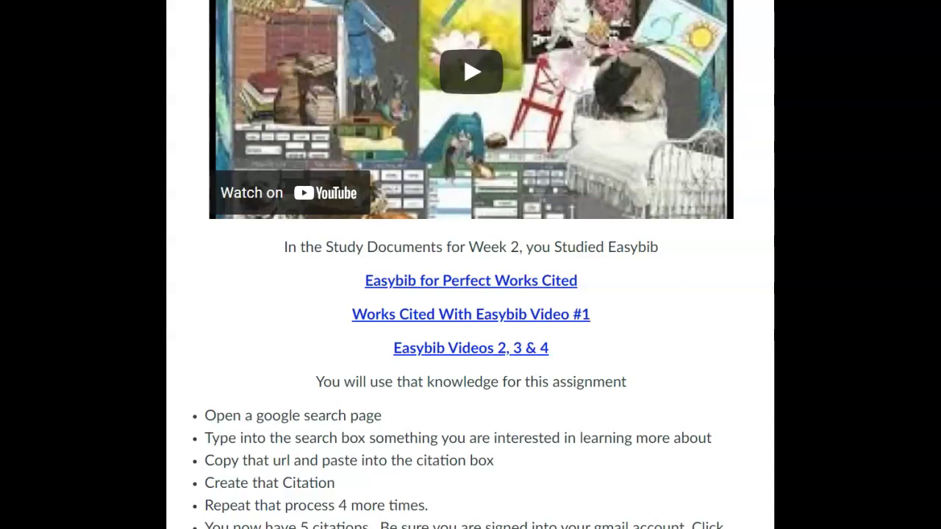
{"action": "scroll", "coordinate": [470, 265], "scroll_direction": "down", "scroll_amount": 3}
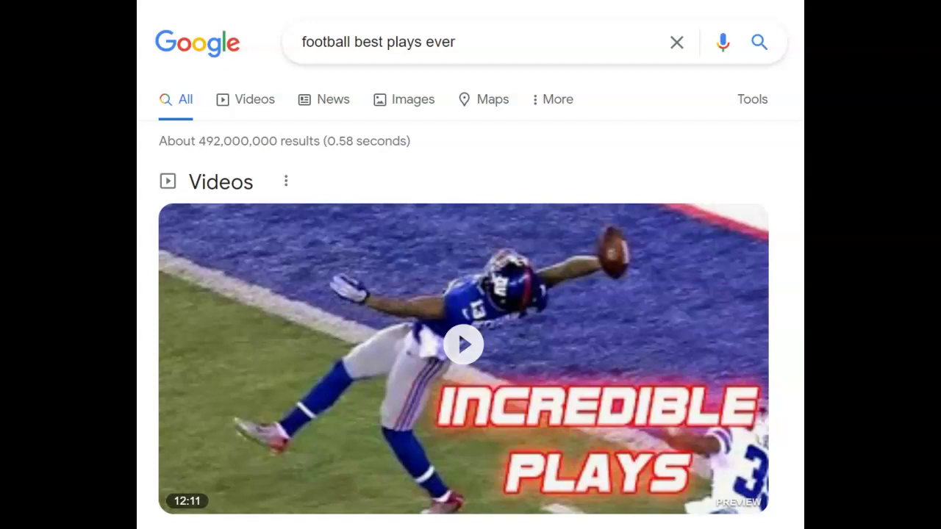
{"action": "scroll", "coordinate": [470, 294], "scroll_direction": "down", "scroll_amount": 12}
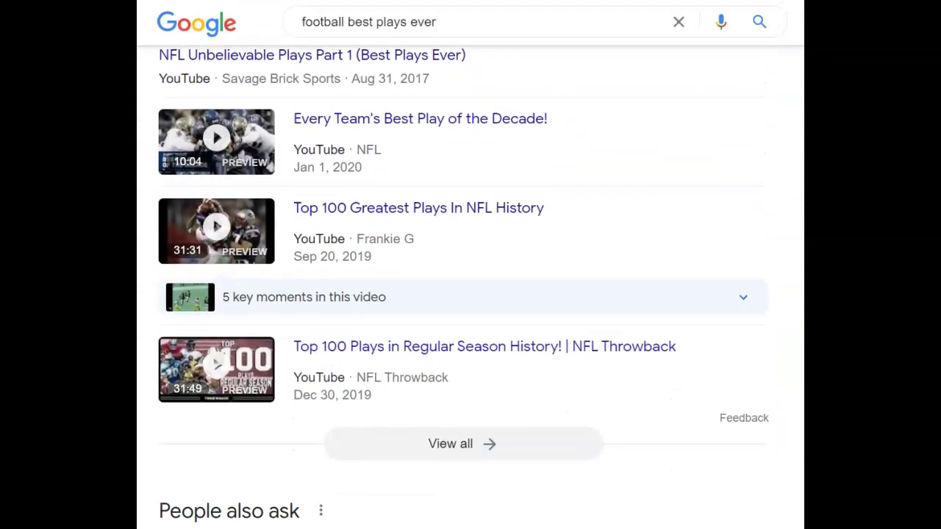
{"action": "scroll", "coordinate": [471, 294], "scroll_direction": "down", "scroll_amount": 8}
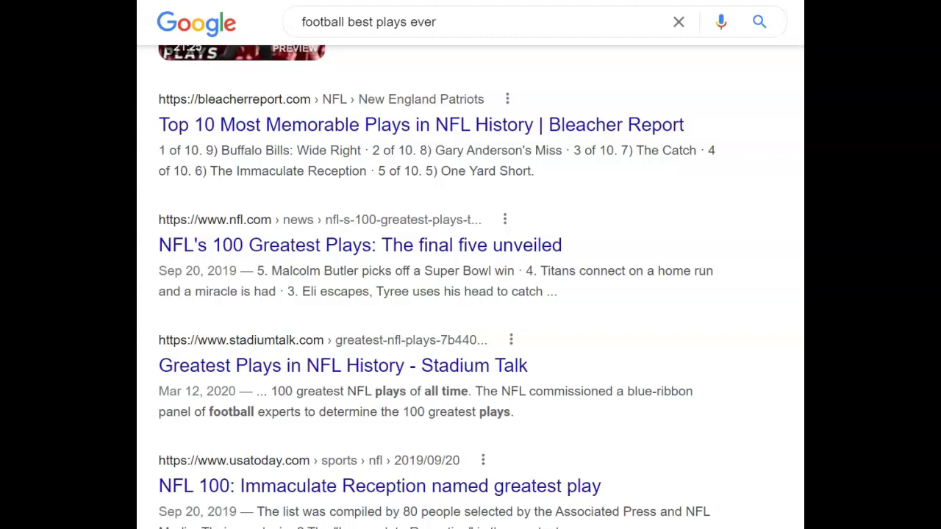
{"action": "left_click", "coordinate": [257, 253]}
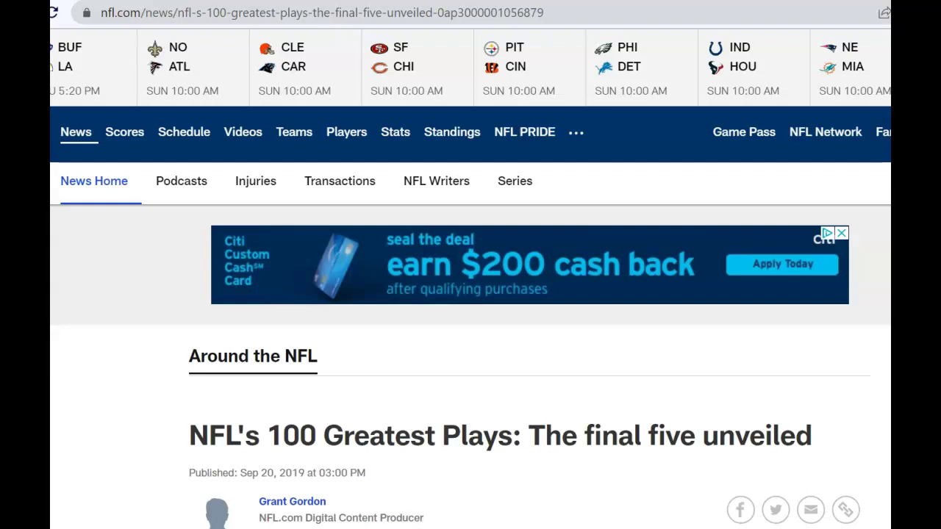
Step: Copy the full web address of the NFL.com article about the 100 greatest plays
{"action": "left_click", "coordinate": [550, 11]}
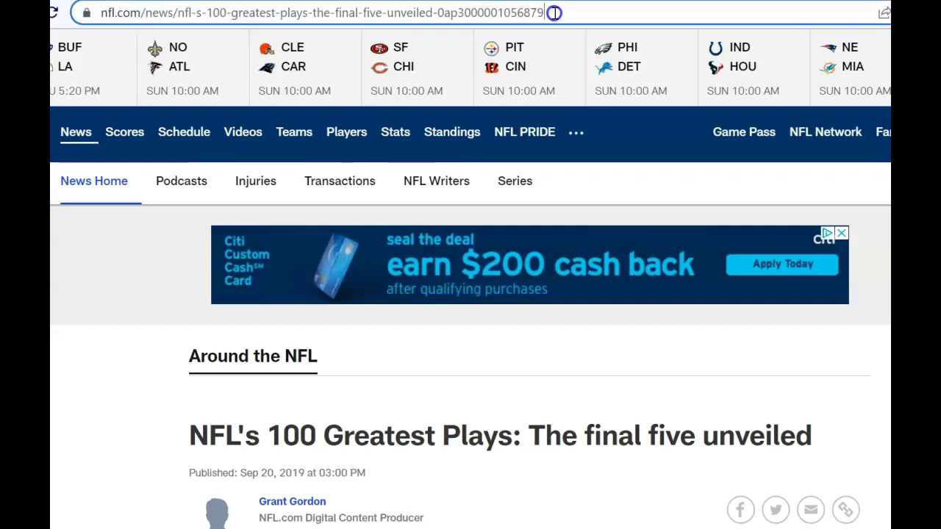
{"action": "right_click", "coordinate": [523, 13]}
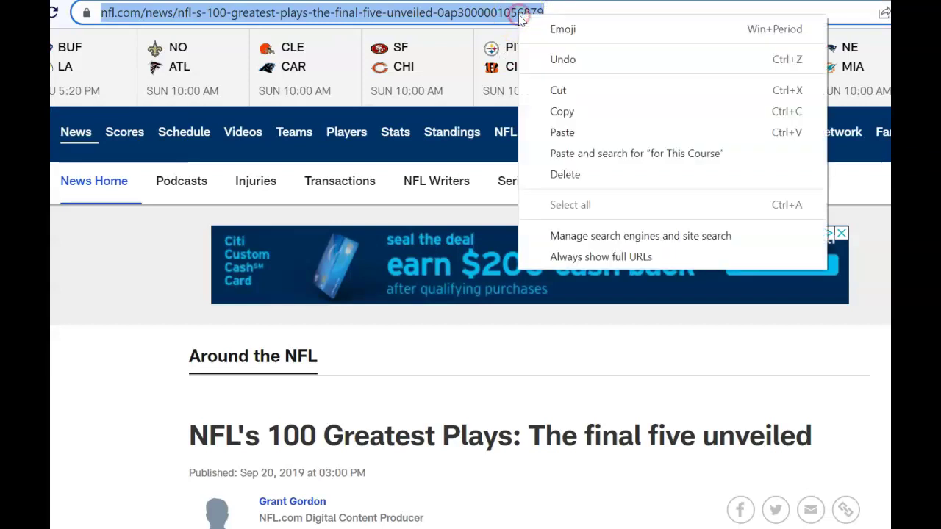
{"action": "left_click", "coordinate": [561, 112]}
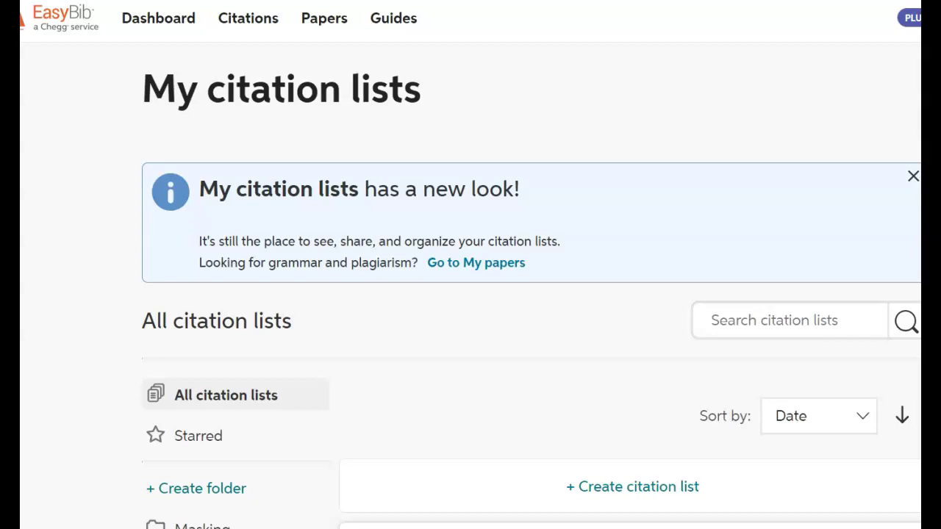
Step: Create an MLA9 citation list named "My Interesting Things" in EasyBib and open it
{"action": "left_click", "coordinate": [616, 488]}
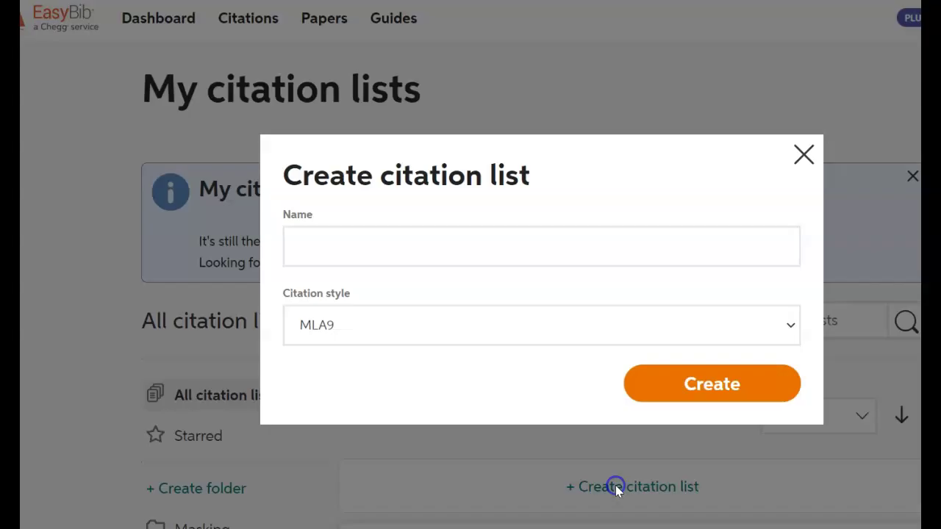
{"action": "left_click", "coordinate": [318, 252]}
{"action": "type", "text": "My Interesting Things"}
{"action": "left_click", "coordinate": [726, 385]}
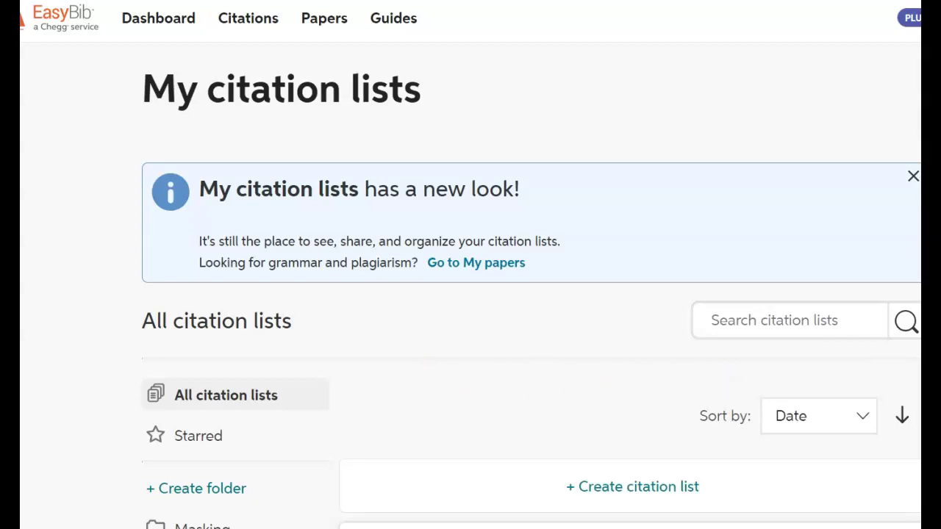
{"action": "scroll", "coordinate": [524, 345], "scroll_direction": "down", "scroll_amount": 3}
{"action": "left_click", "coordinate": [525, 342]}
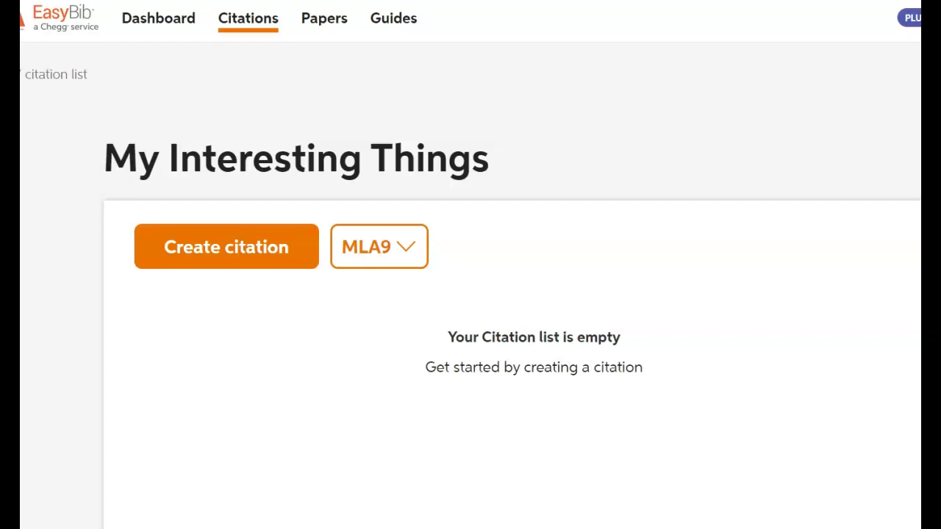
Step: Start a new website citation in the list and search for the source using the copied NFL.com address
{"action": "scroll", "coordinate": [470, 264], "scroll_direction": "down", "scroll_amount": 1}
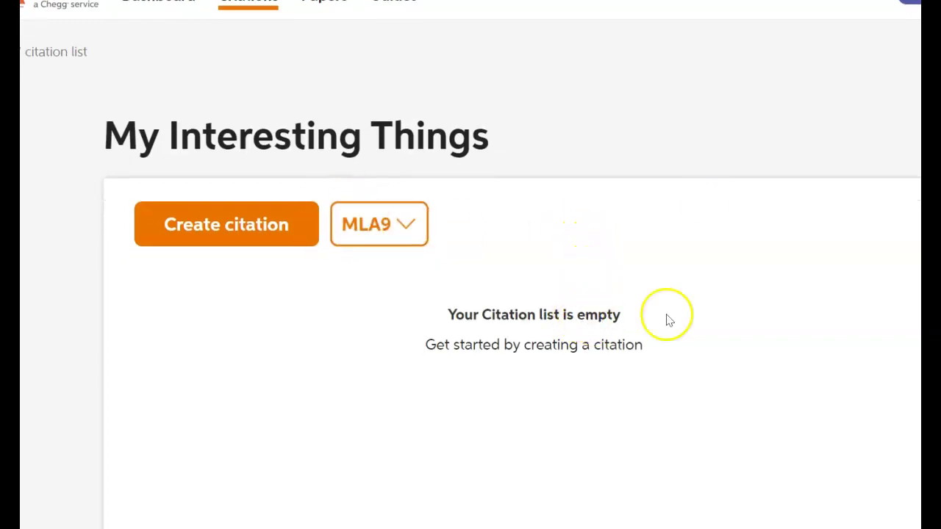
{"action": "left_click", "coordinate": [239, 228]}
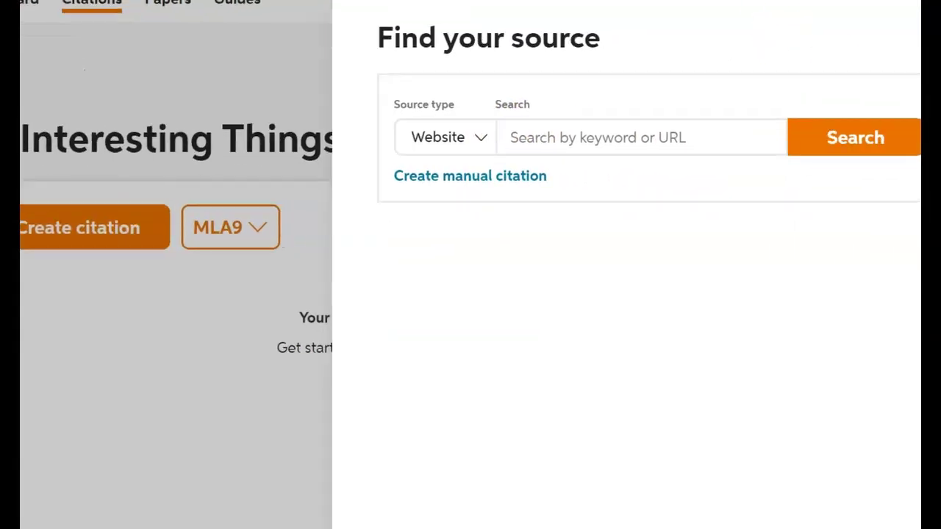
{"action": "left_click", "coordinate": [695, 157]}
{"action": "right_click", "coordinate": [506, 142]}
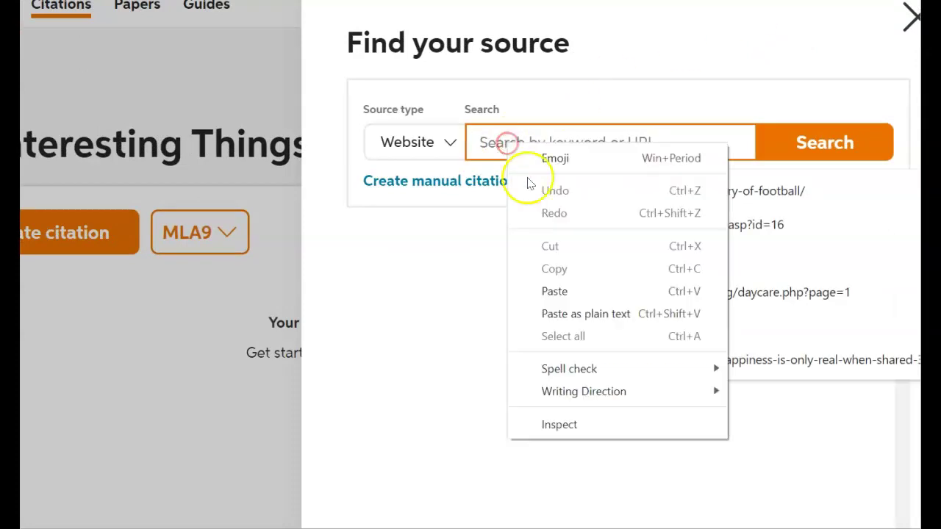
{"action": "left_click", "coordinate": [566, 288]}
{"action": "left_click", "coordinate": [853, 138]}
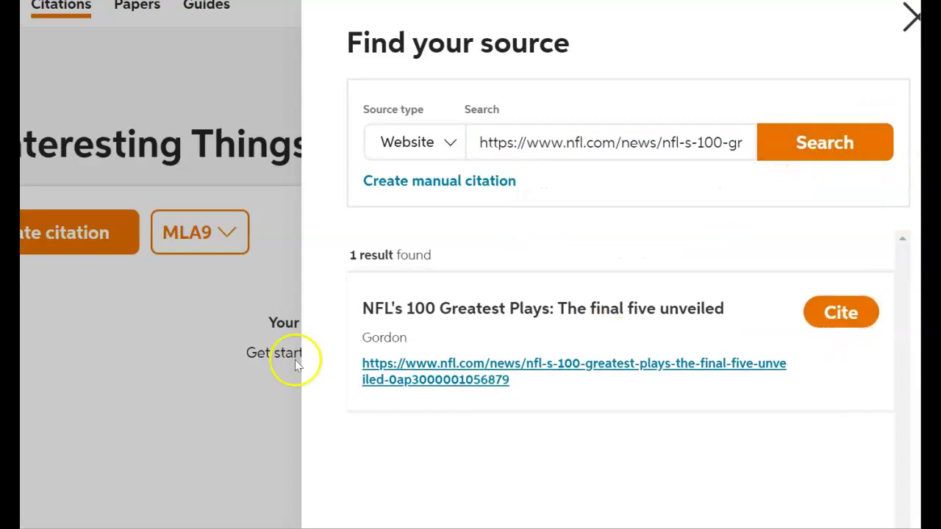
Step: Cite the found NFL article and complete the citation with its prefilled website details
{"action": "left_click", "coordinate": [841, 314]}
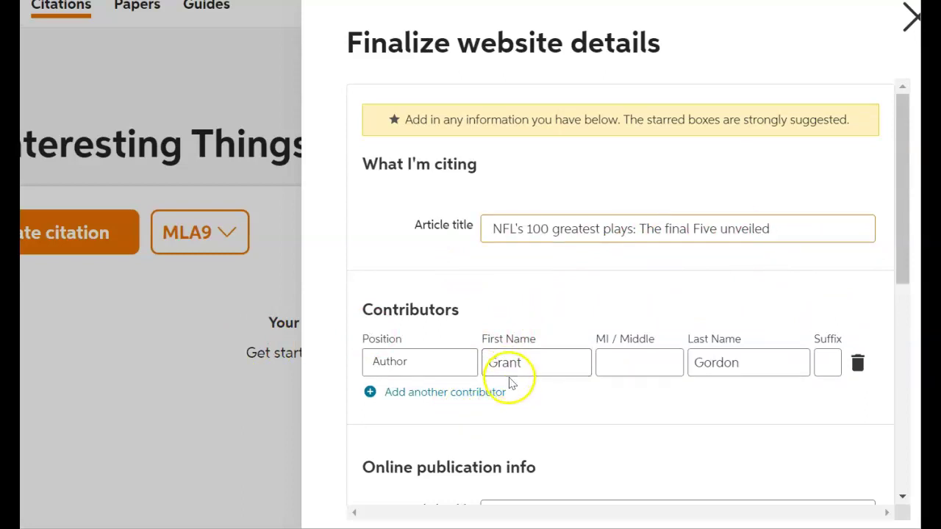
{"action": "left_click_drag", "start_coordinate": [903, 171], "coordinate": [883, 358]}
{"action": "left_click", "coordinate": [658, 454]}
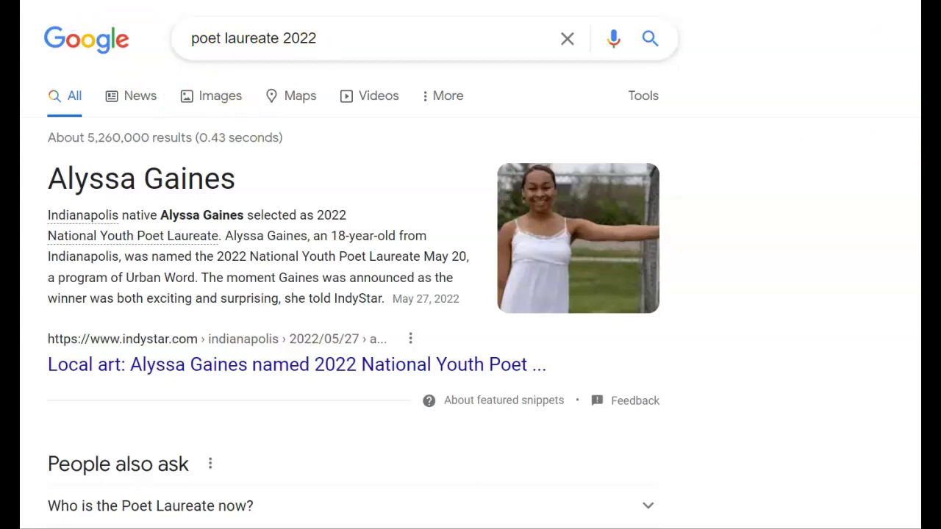
Step: From the "poet laureate 2022" search results, open the Kennedy Center's National Youth Poet Laureate Commencement page and copy its web address
{"action": "scroll", "coordinate": [353, 294], "scroll_direction": "down", "scroll_amount": 7}
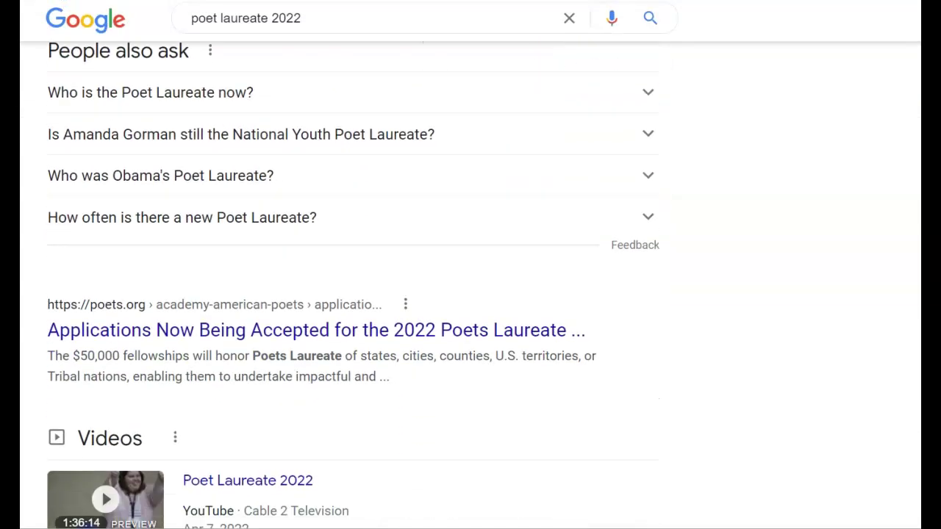
{"action": "scroll", "coordinate": [353, 294], "scroll_direction": "down", "scroll_amount": 10}
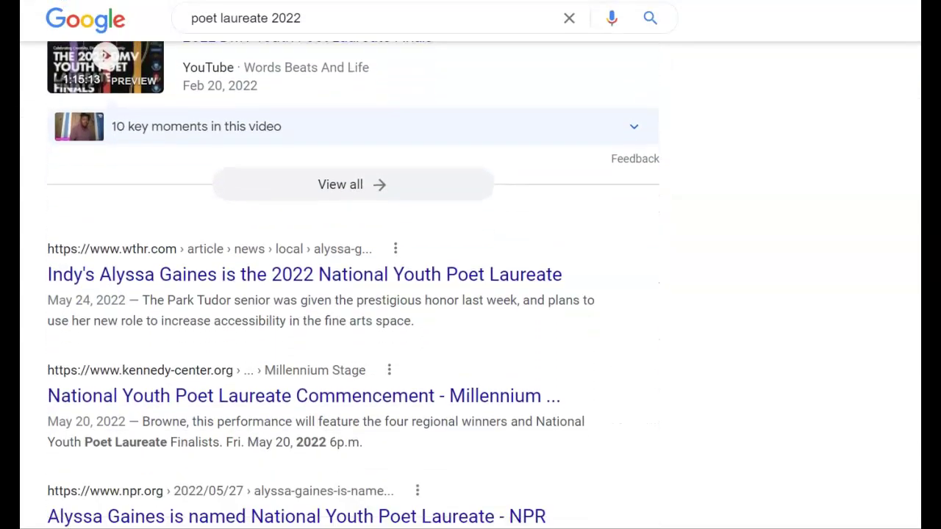
{"action": "scroll", "coordinate": [353, 294], "scroll_direction": "down", "scroll_amount": 1}
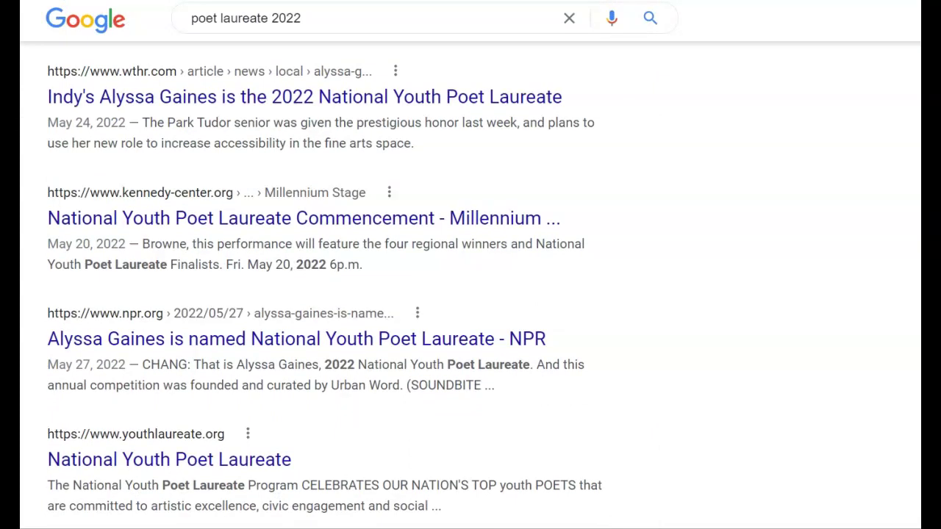
{"action": "scroll", "coordinate": [325, 280], "scroll_direction": "down", "scroll_amount": 1}
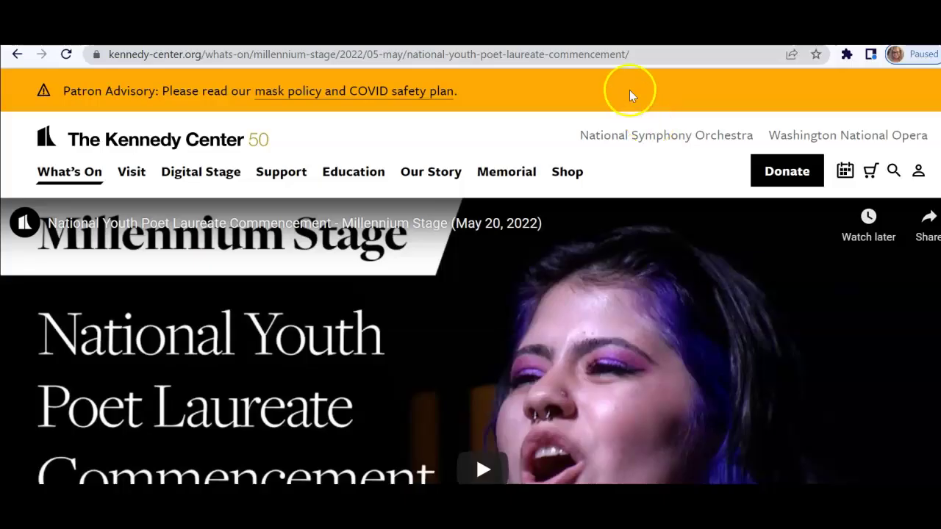
{"action": "left_click", "coordinate": [633, 54]}
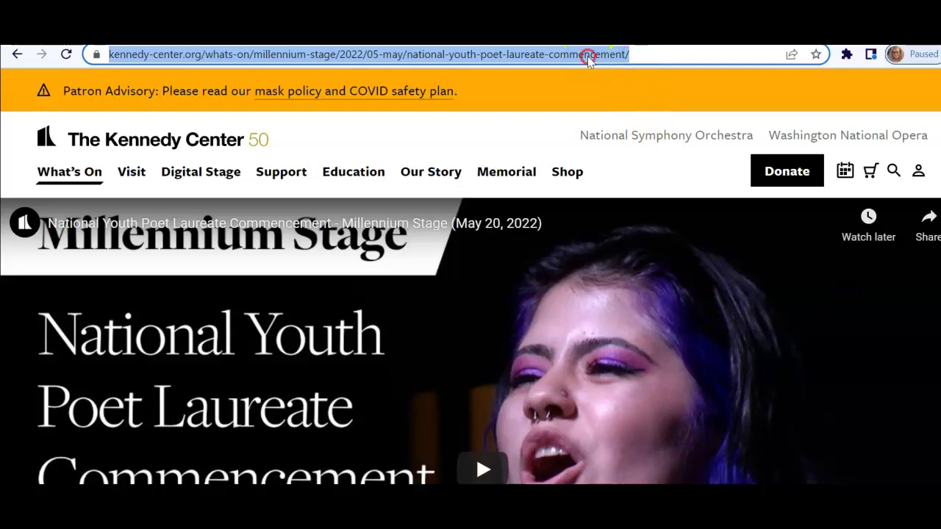
{"action": "right_click", "coordinate": [589, 57]}
{"action": "left_click", "coordinate": [626, 140]}
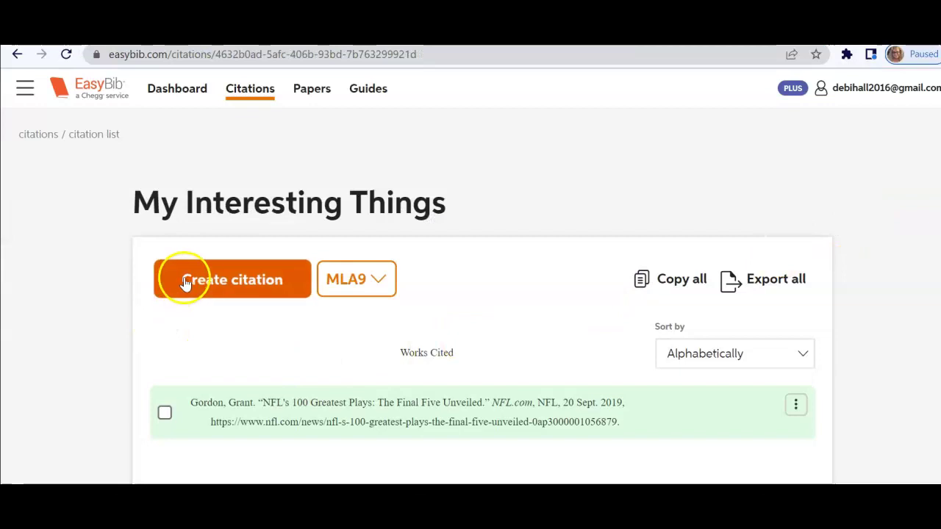
Step: Create a website citation from the copied Kennedy Center address and set its article title to "National Youth Poet Laureate Commencement"
{"action": "left_click", "coordinate": [197, 279]}
{"action": "left_click", "coordinate": [590, 205]}
{"action": "right_click", "coordinate": [593, 204]}
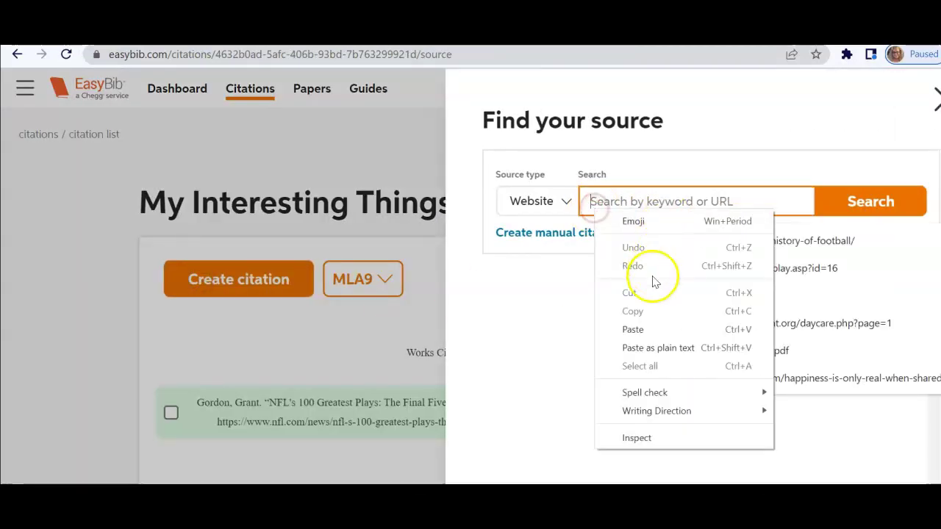
{"action": "left_click", "coordinate": [632, 329]}
{"action": "left_click", "coordinate": [849, 214]}
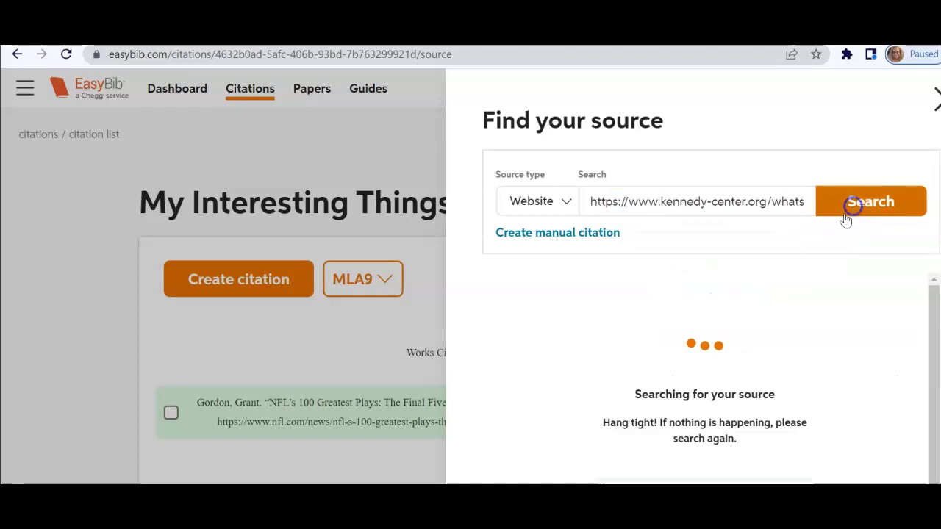
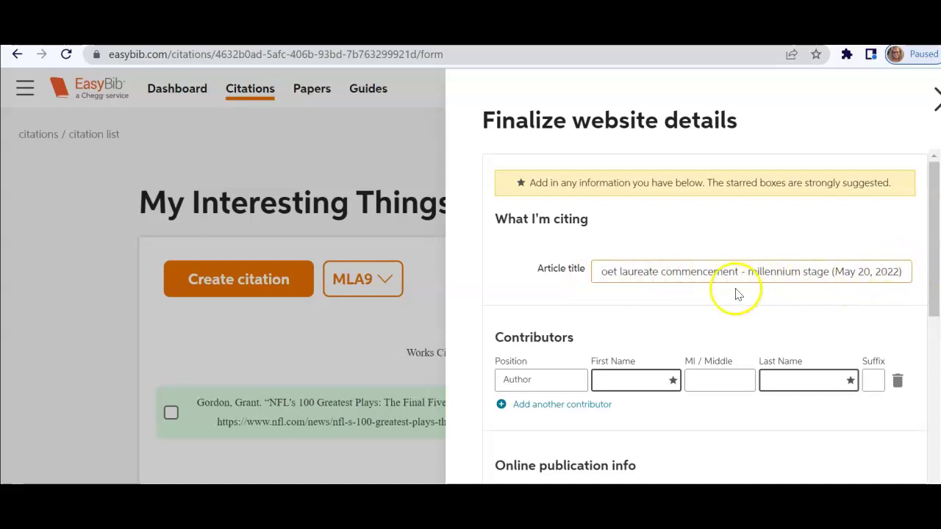
{"action": "key", "text": "ctrl+a"}
{"action": "type", "text": "National Youth Poet Laureate Commencement"}
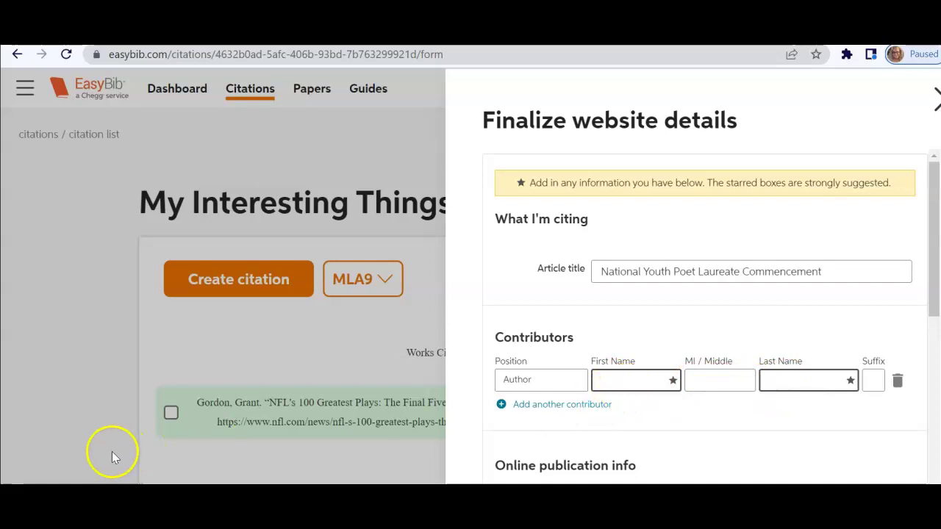
Step: Return to the Kennedy Center event page and copy the venue text "MILLENNIUM STAGE NORTH"
{"action": "key", "text": "ctrl+Tab"}
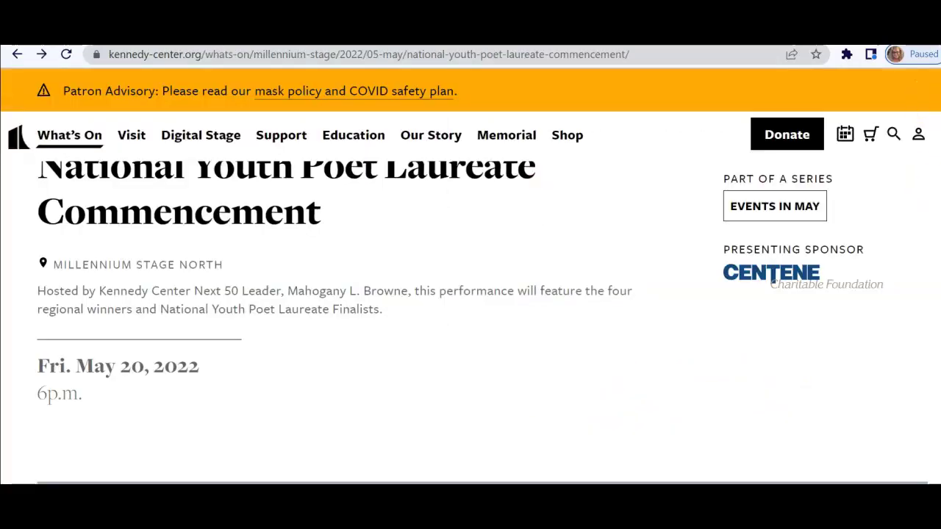
{"action": "scroll", "coordinate": [935, 189], "scroll_direction": "down", "scroll_amount": 1}
{"action": "scroll", "coordinate": [471, 294], "scroll_direction": "up", "scroll_amount": 1}
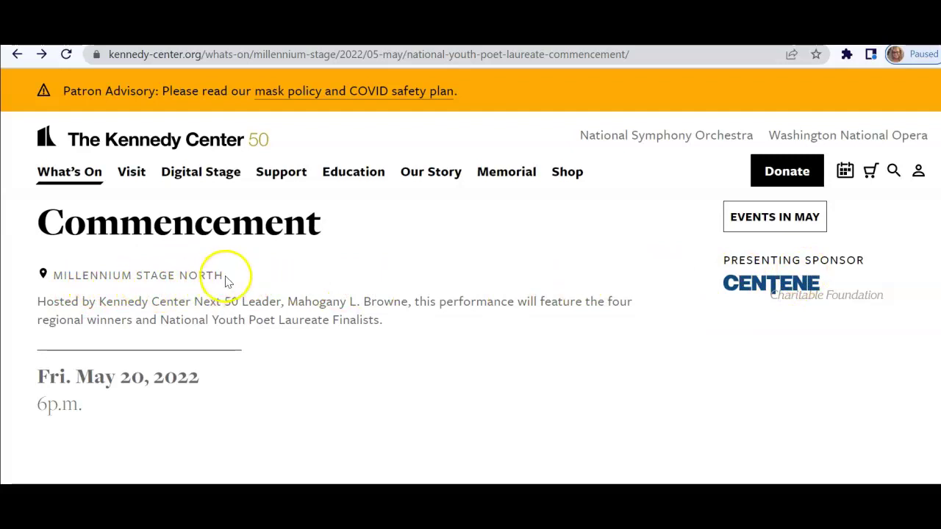
{"action": "left_click_drag", "start_coordinate": [224, 279], "coordinate": [86, 278]}
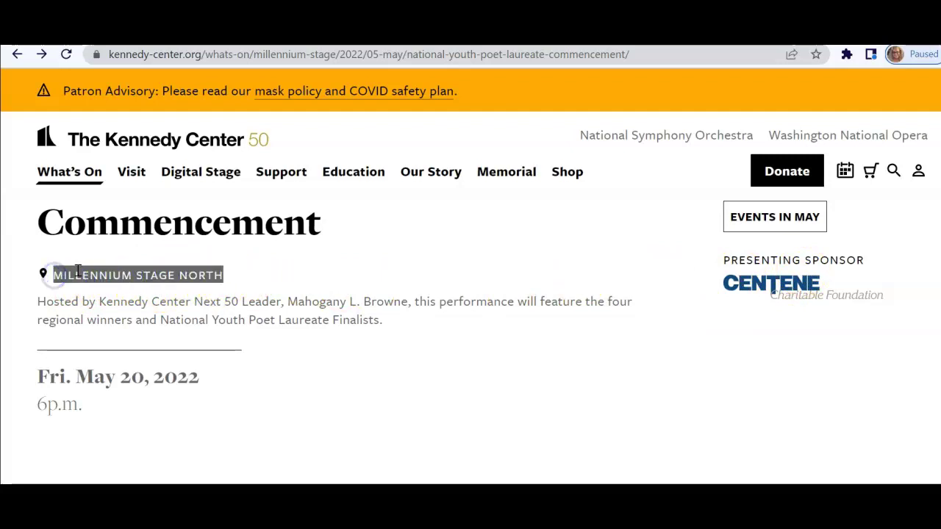
{"action": "right_click", "coordinate": [77, 274]}
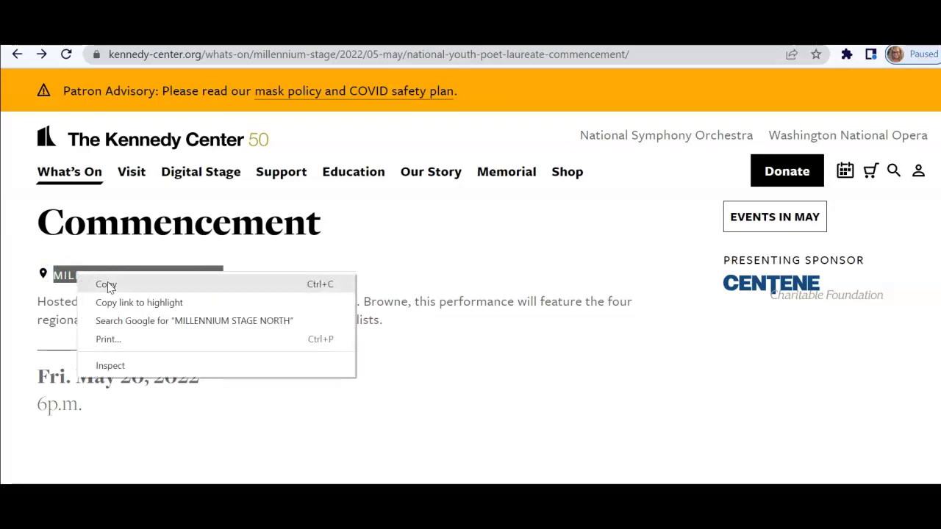
{"action": "left_click", "coordinate": [107, 285]}
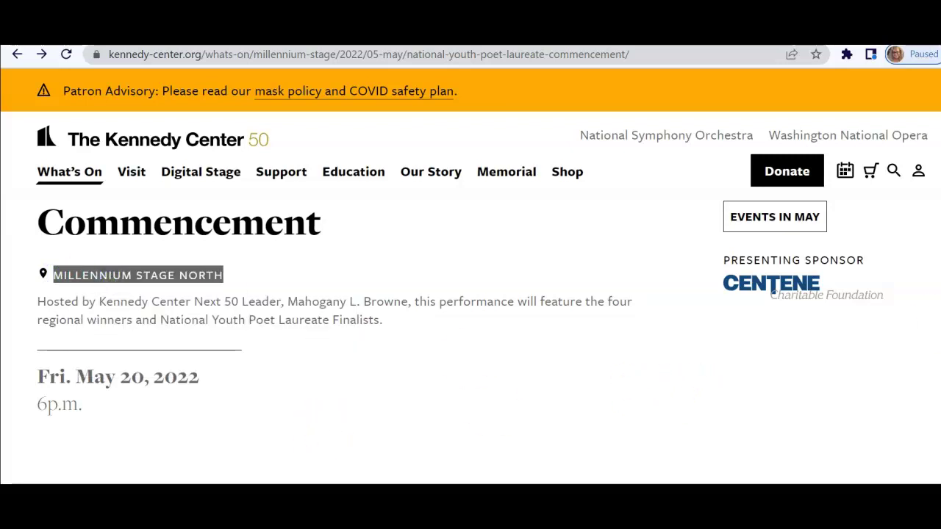
Step: Look through the whole Kennedy Center event page for further author and publication details for the citation
{"action": "scroll", "coordinate": [470, 277], "scroll_direction": "up", "scroll_amount": 4}
{"action": "scroll", "coordinate": [470, 276], "scroll_direction": "down", "scroll_amount": 15}
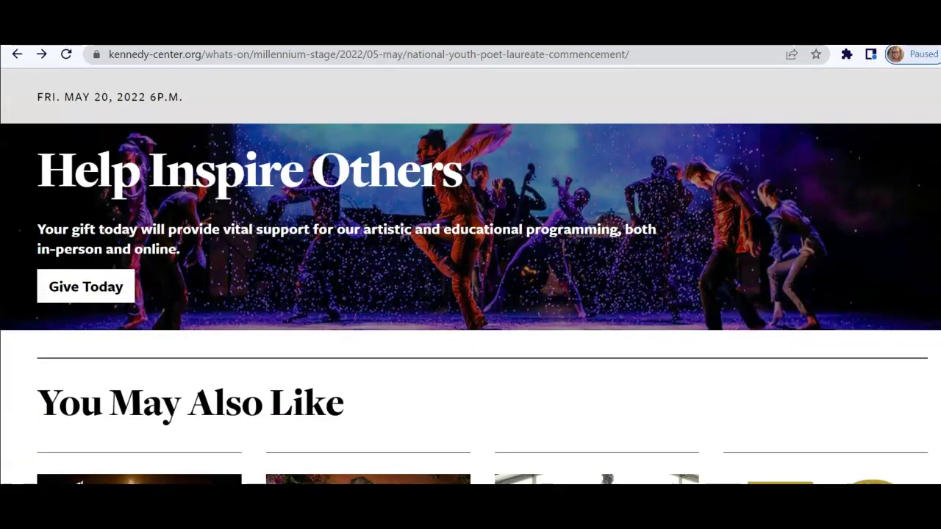
{"action": "scroll", "coordinate": [471, 294], "scroll_direction": "up", "scroll_amount": 15}
{"action": "scroll", "coordinate": [471, 294], "scroll_direction": "down", "scroll_amount": 4}
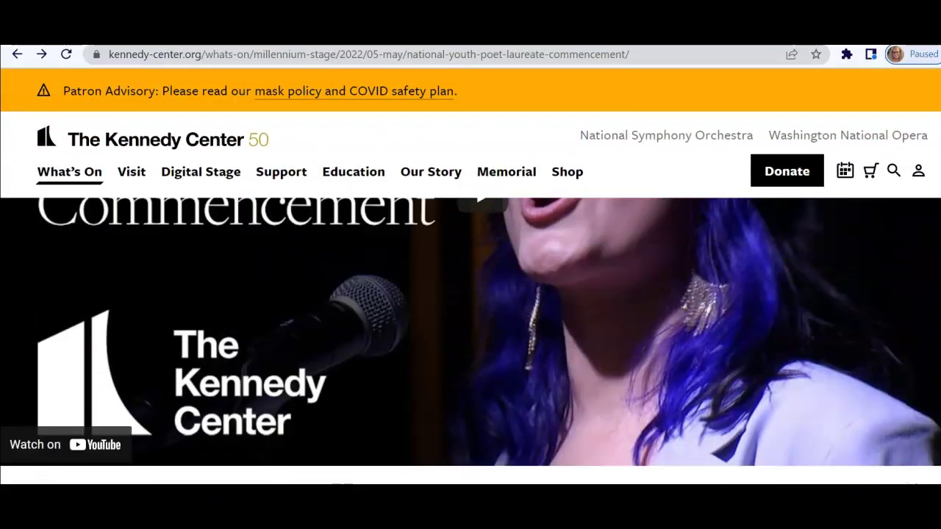
{"action": "scroll", "coordinate": [470, 342], "scroll_direction": "up", "scroll_amount": 3}
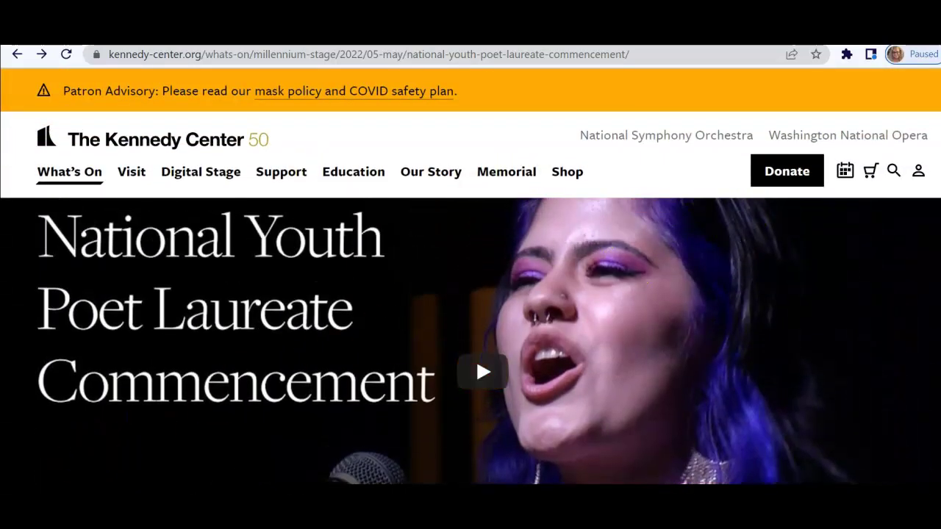
Step: Return to the EasyBib citation form and enter "Site Contributor" as the author's first name
{"action": "key", "text": "ctrl+Tab"}
{"action": "left_click", "coordinate": [608, 380]}
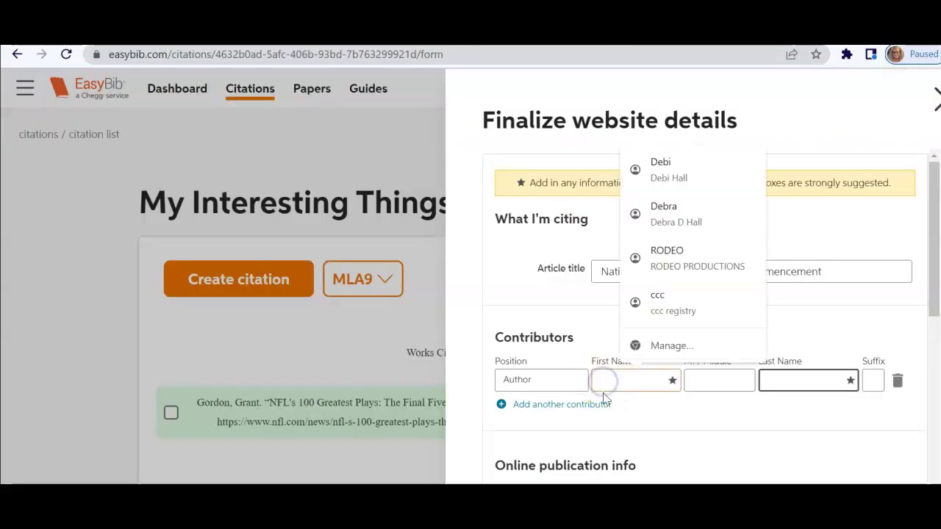
{"action": "type", "text": "Site Contributor"}
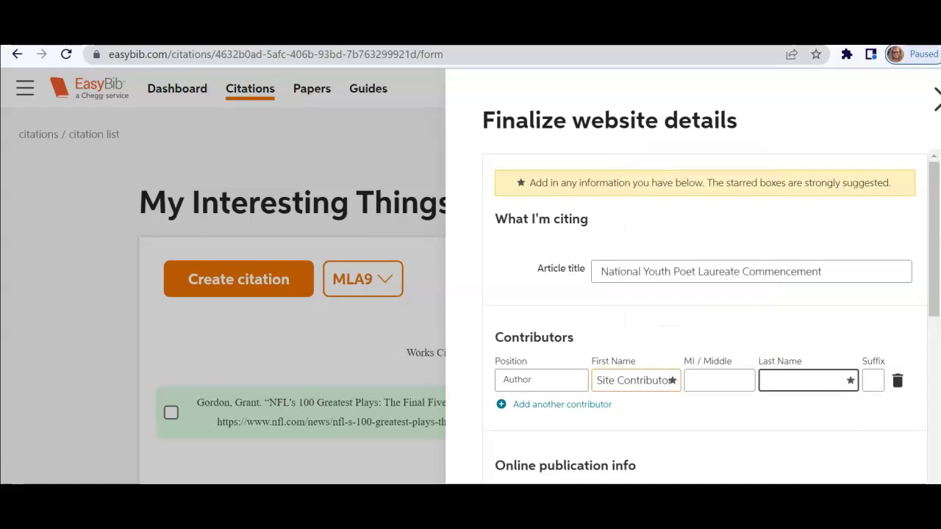
Step: Fill in the publisher/sponsor with the copied venue text and change its capitalization to "Millennium Stage North"
{"action": "left_click_drag", "start_coordinate": [926, 231], "coordinate": [909, 338]}
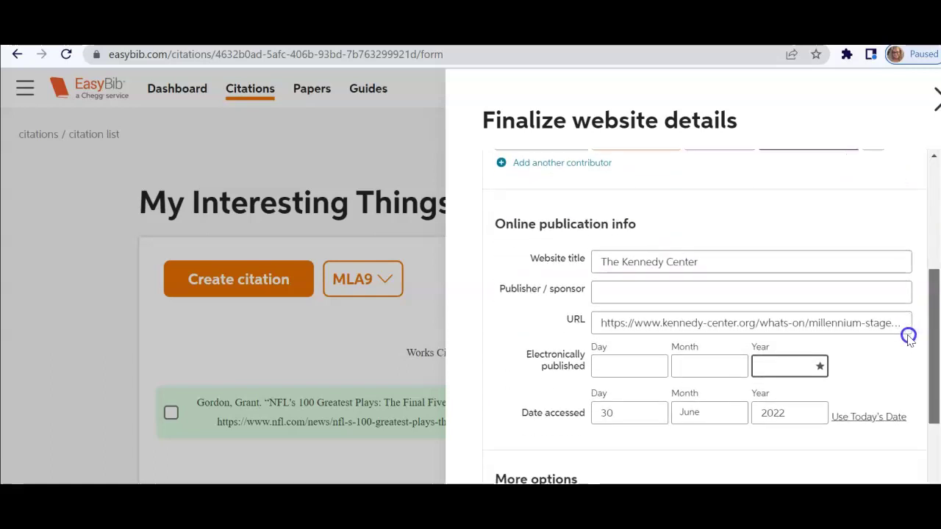
{"action": "left_click", "coordinate": [611, 291]}
{"action": "right_click", "coordinate": [612, 292]}
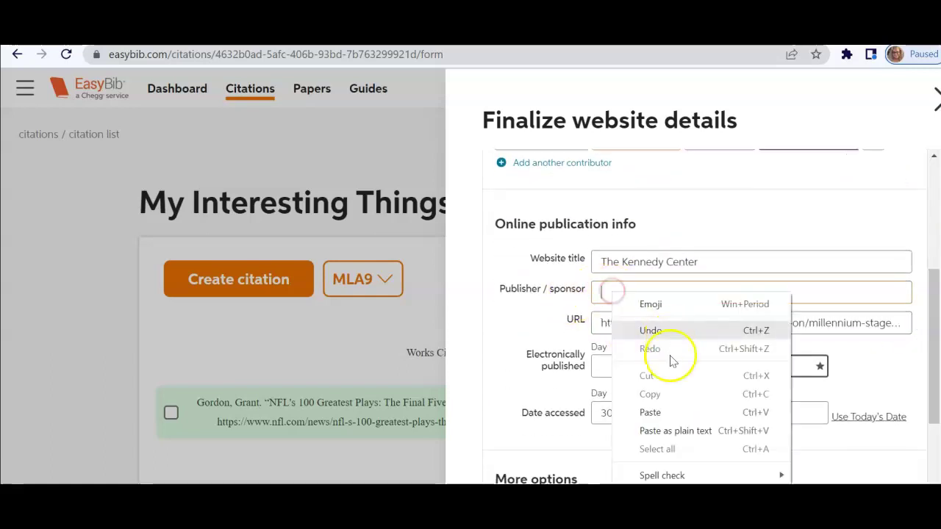
{"action": "left_click", "coordinate": [650, 413]}
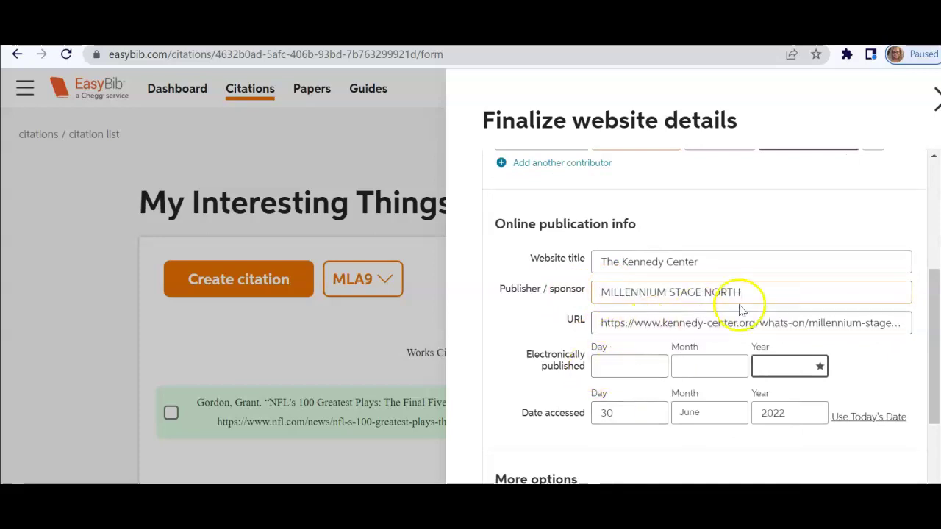
{"action": "left_click", "coordinate": [666, 293]}
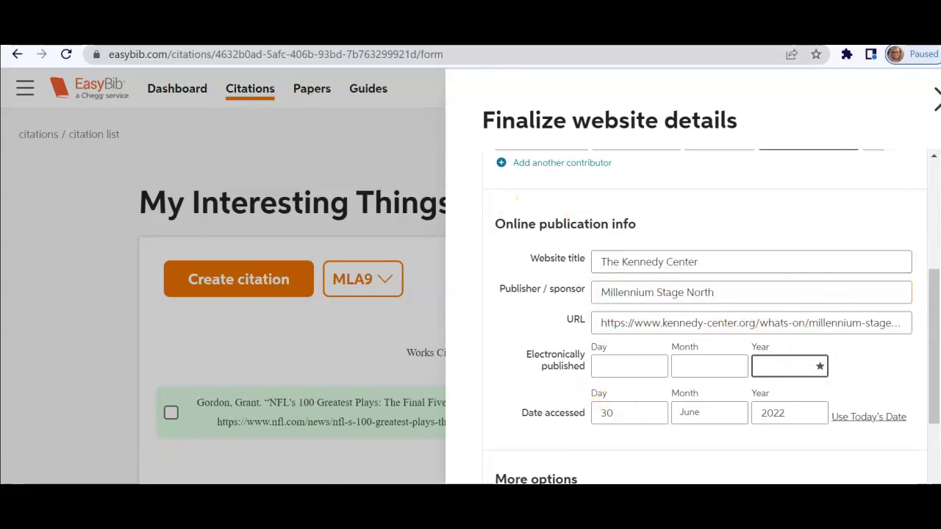
Step: Check the event date on the Kennedy Center page and set the citation's electronic publication date to 20 May 2022
{"action": "left_click", "coordinate": [581, 41]}
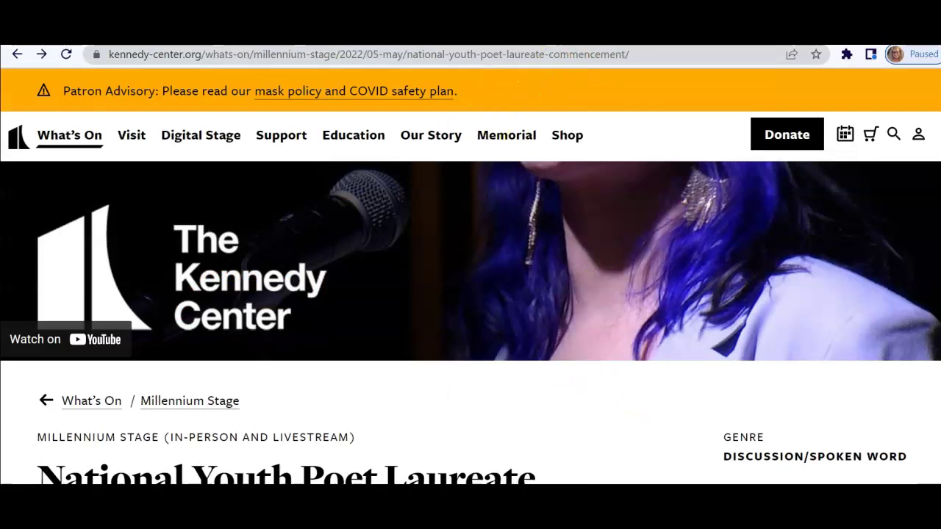
{"action": "scroll", "coordinate": [776, 247], "scroll_direction": "down", "scroll_amount": 5}
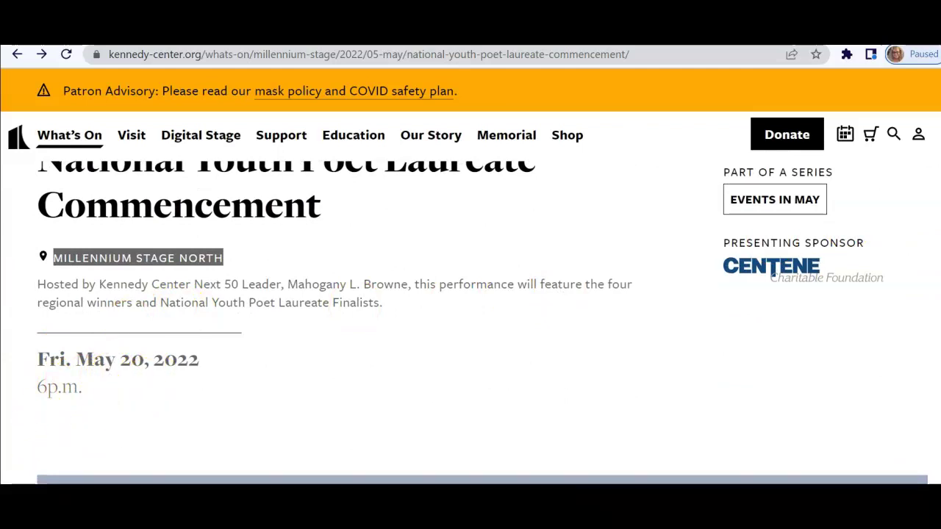
{"action": "key", "text": "ctrl+Tab"}
{"action": "left_click_drag", "start_coordinate": [931, 290], "coordinate": [932, 379]}
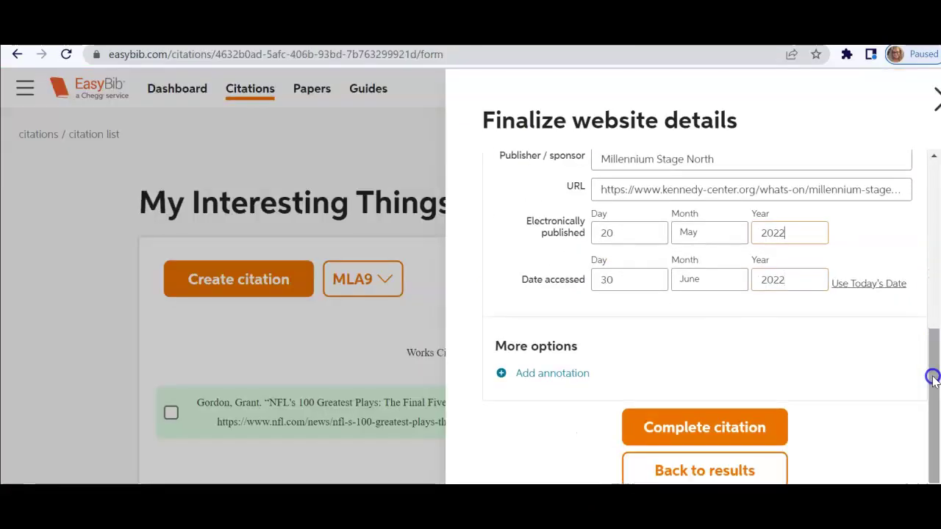
Step: Complete the Kennedy Center citation and ignore its missing info notice in the works cited list
{"action": "left_click", "coordinate": [733, 440]}
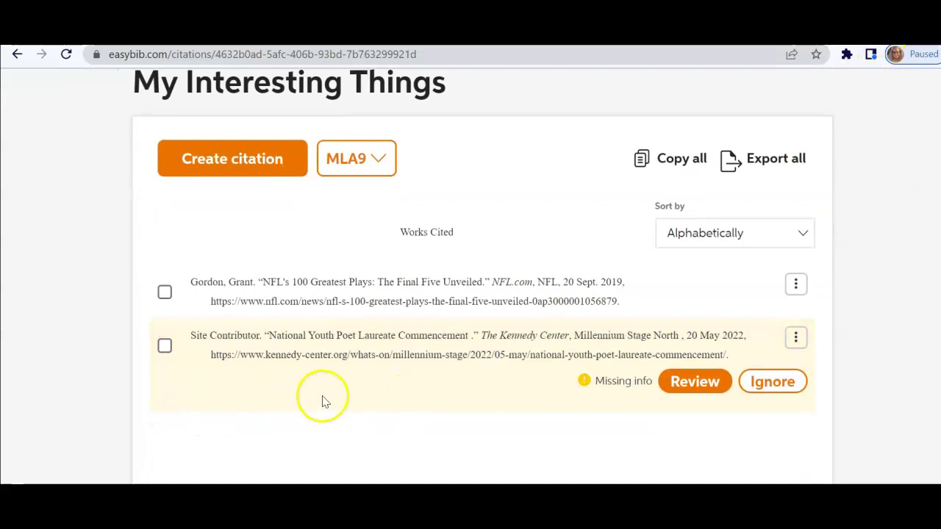
{"action": "left_click", "coordinate": [776, 384]}
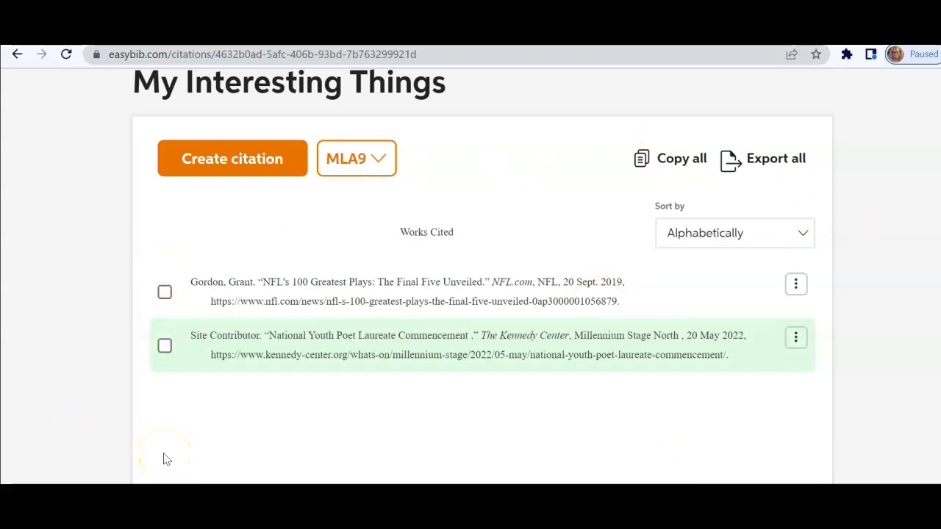
Step: Export the whole citation list to Google Docs through the connected account
{"action": "left_click", "coordinate": [766, 163]}
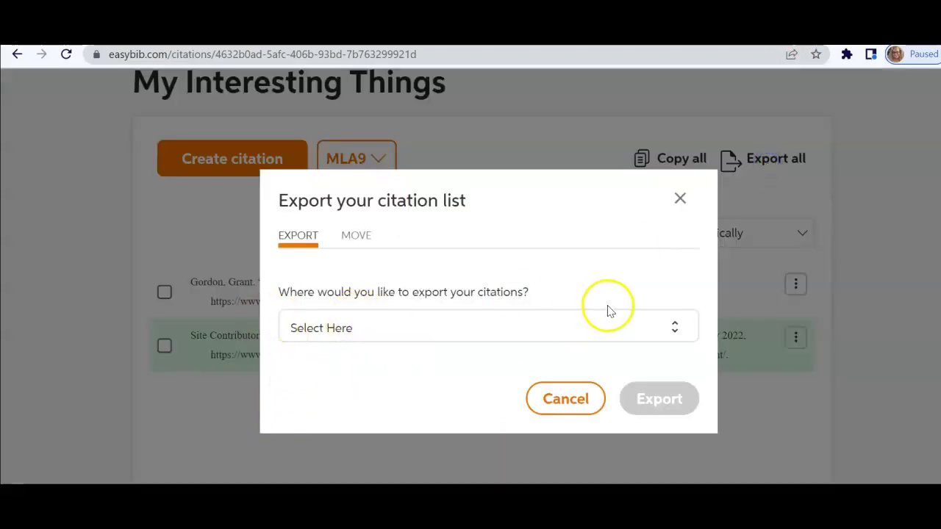
{"action": "left_click", "coordinate": [673, 332]}
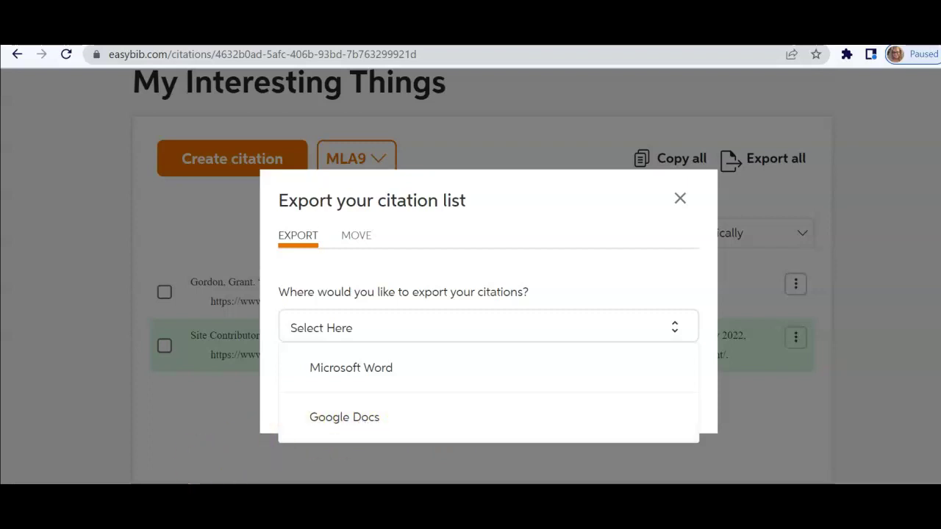
{"action": "left_click", "coordinate": [667, 434]}
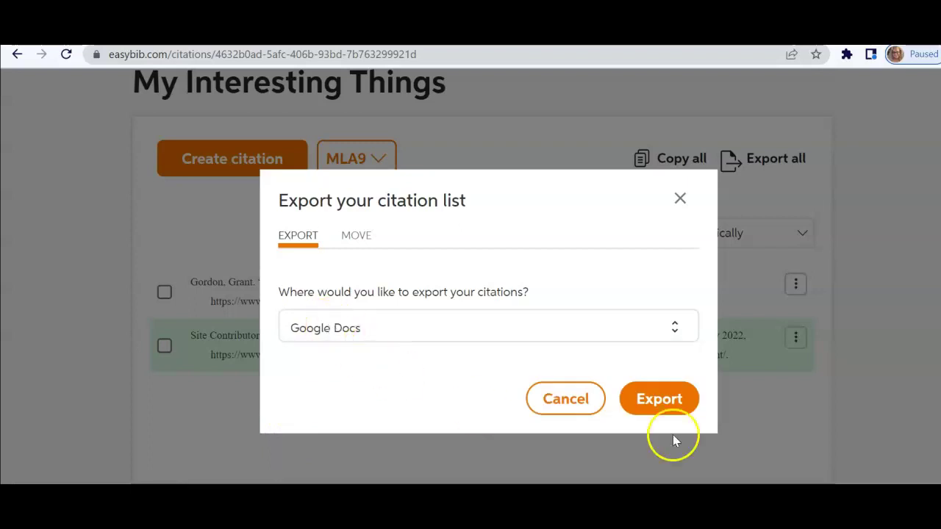
{"action": "left_click", "coordinate": [659, 399]}
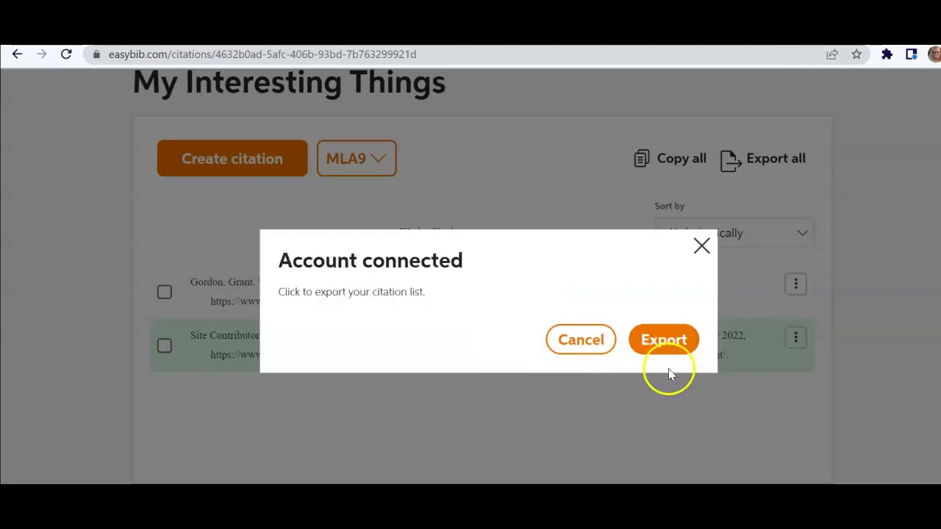
{"action": "left_click", "coordinate": [668, 338]}
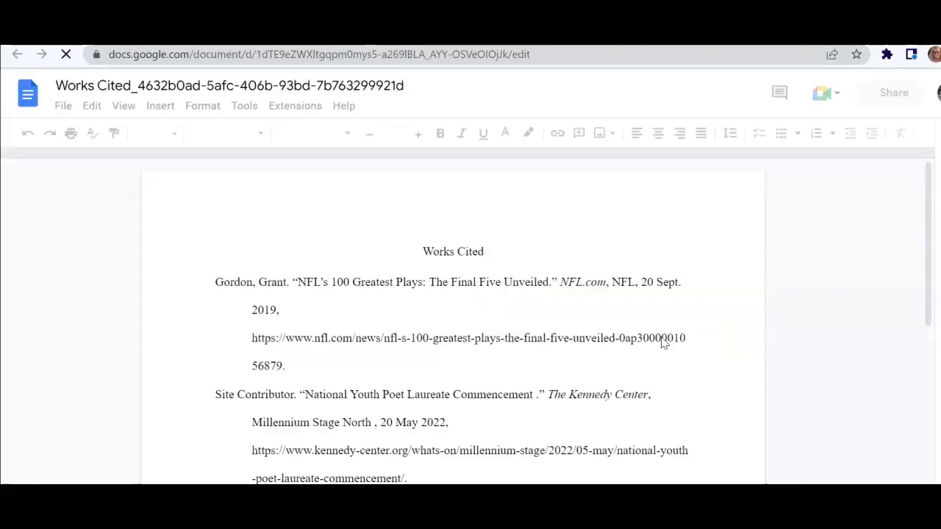
Step: Review the exported Works Cited document in Google Docs, including the layout of the NFL article's web address
{"action": "left_click_drag", "start_coordinate": [922, 190], "coordinate": [924, 210]}
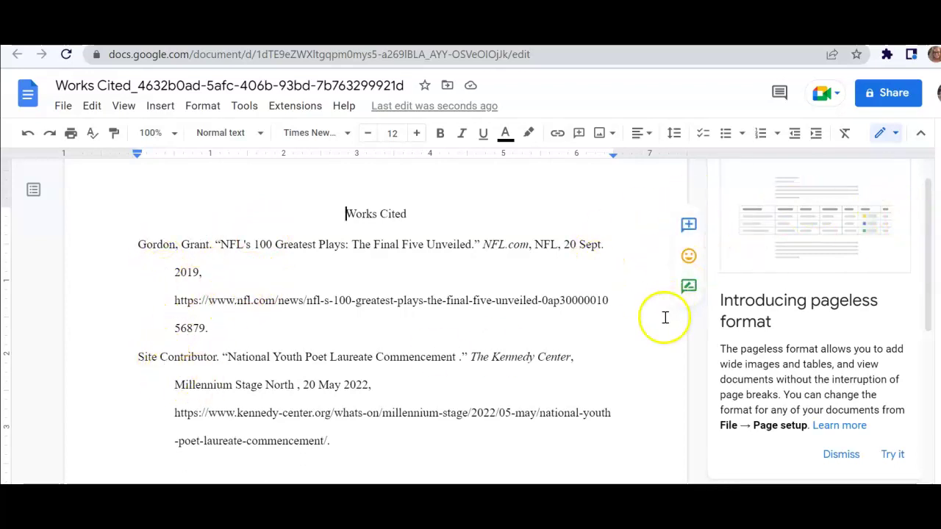
{"action": "left_click", "coordinate": [928, 193]}
{"action": "mouse_move", "coordinate": [928, 193]}
{"action": "left_mouse_down"}
{"action": "mouse_move", "coordinate": [920, 228]}
{"action": "mouse_move", "coordinate": [924, 200]}
{"action": "left_mouse_up"}
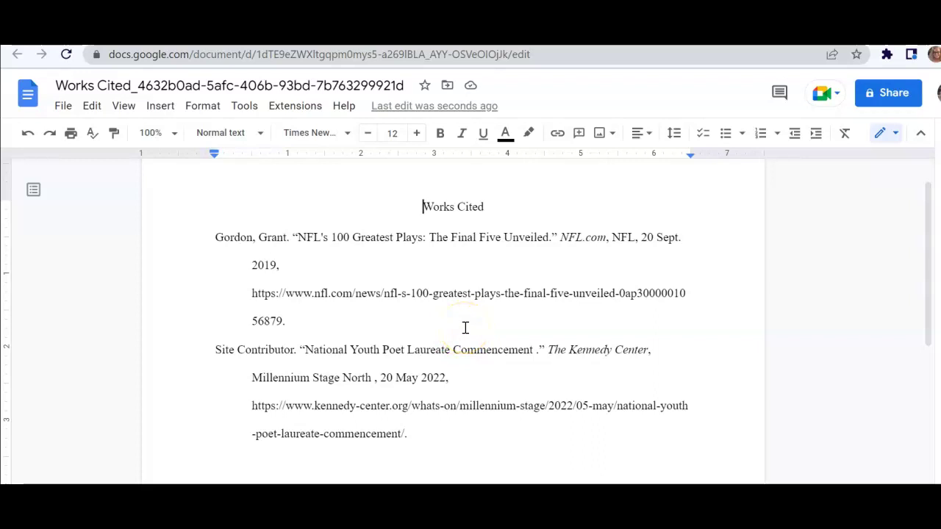
{"action": "left_click_drag", "start_coordinate": [252, 293], "coordinate": [290, 321]}
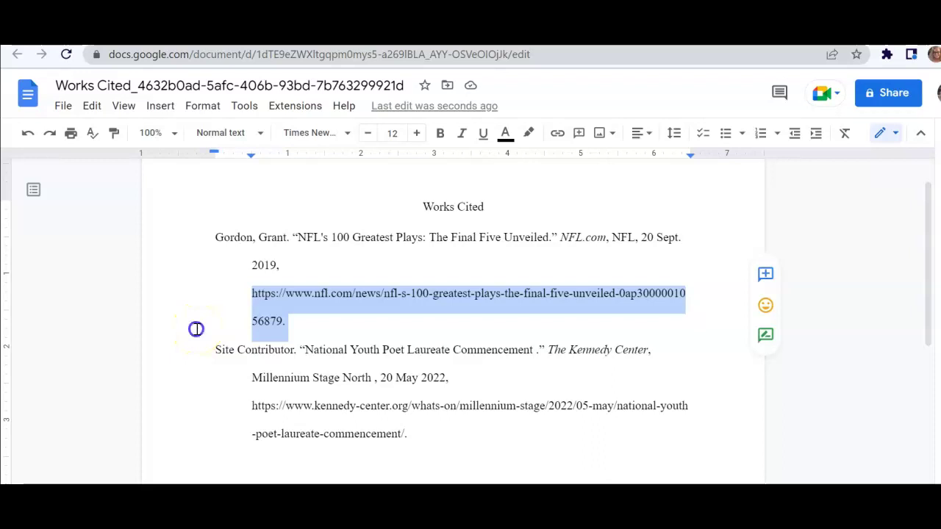
{"action": "left_click", "coordinate": [196, 329]}
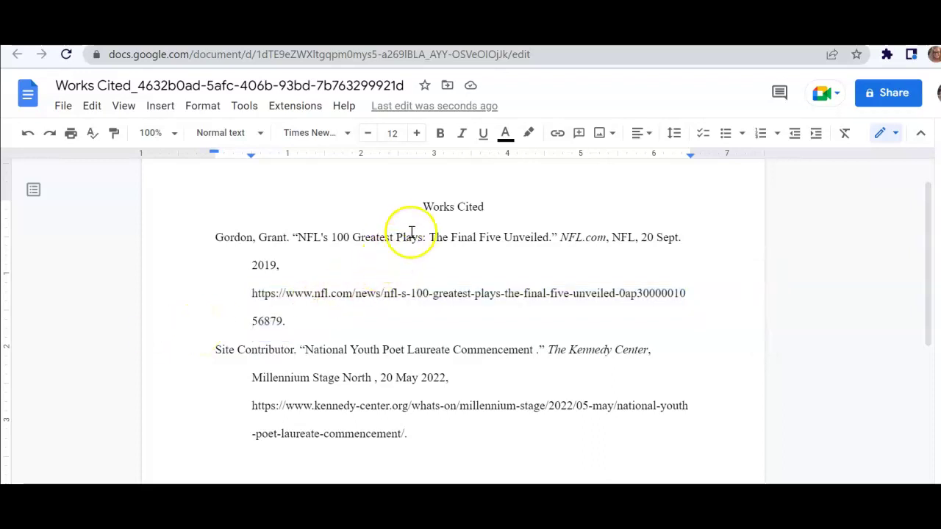